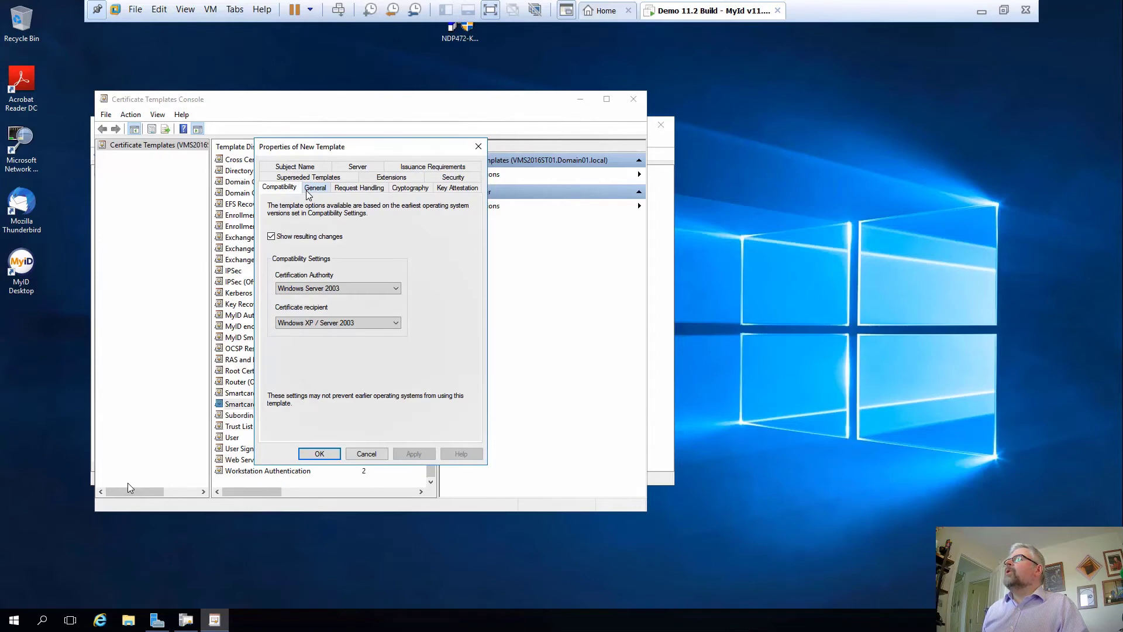
Name the duplicated certificate template "Employee Smartcard".
{"action": "left_click", "coordinate": [309, 195]}
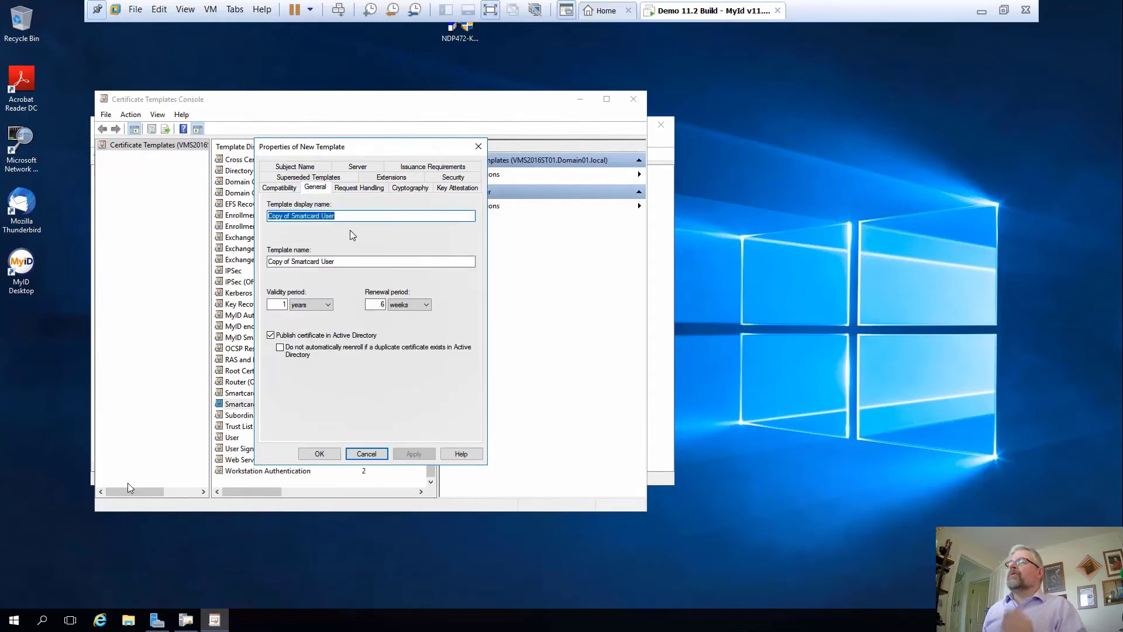
{"action": "type", "text": "Emp"}
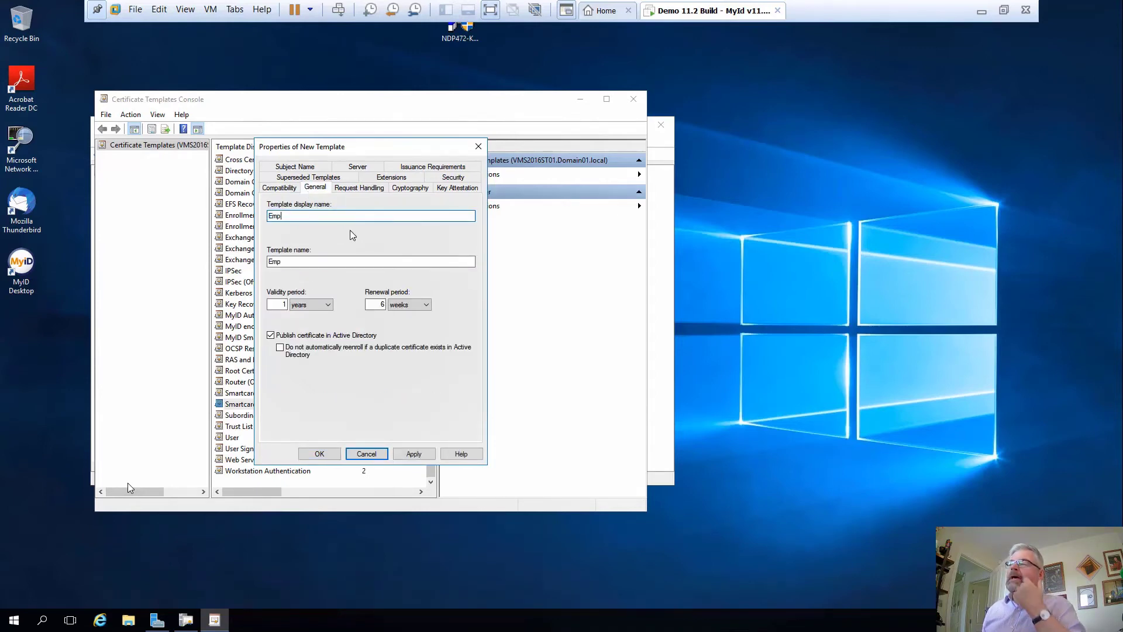
{"action": "type", "text": "loyee "}
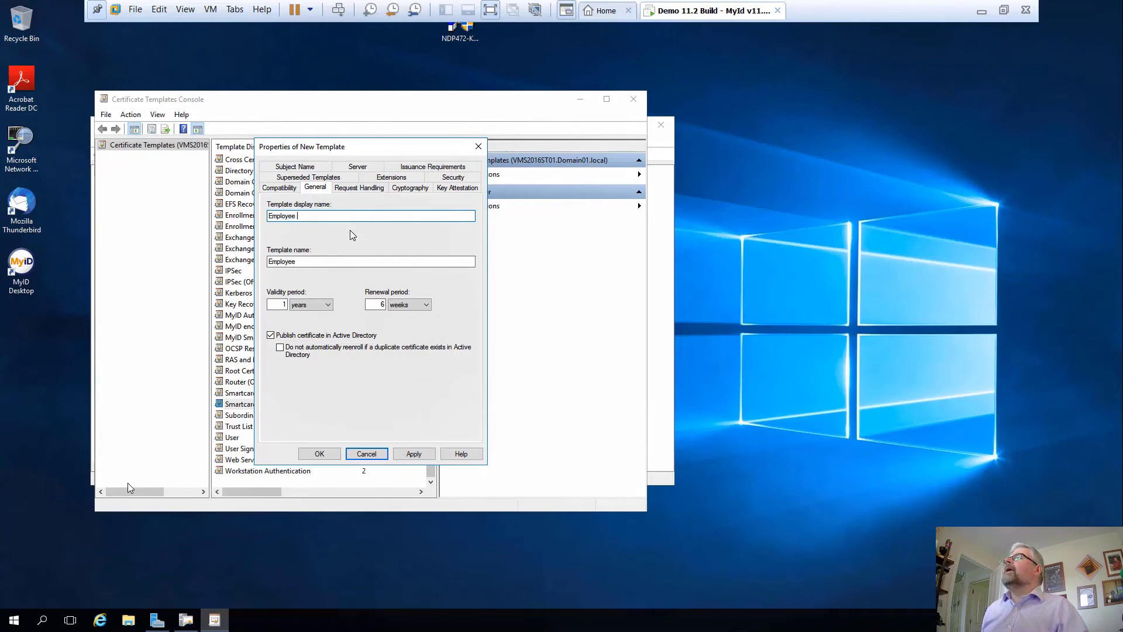
{"action": "type", "text": "Smartcard"}
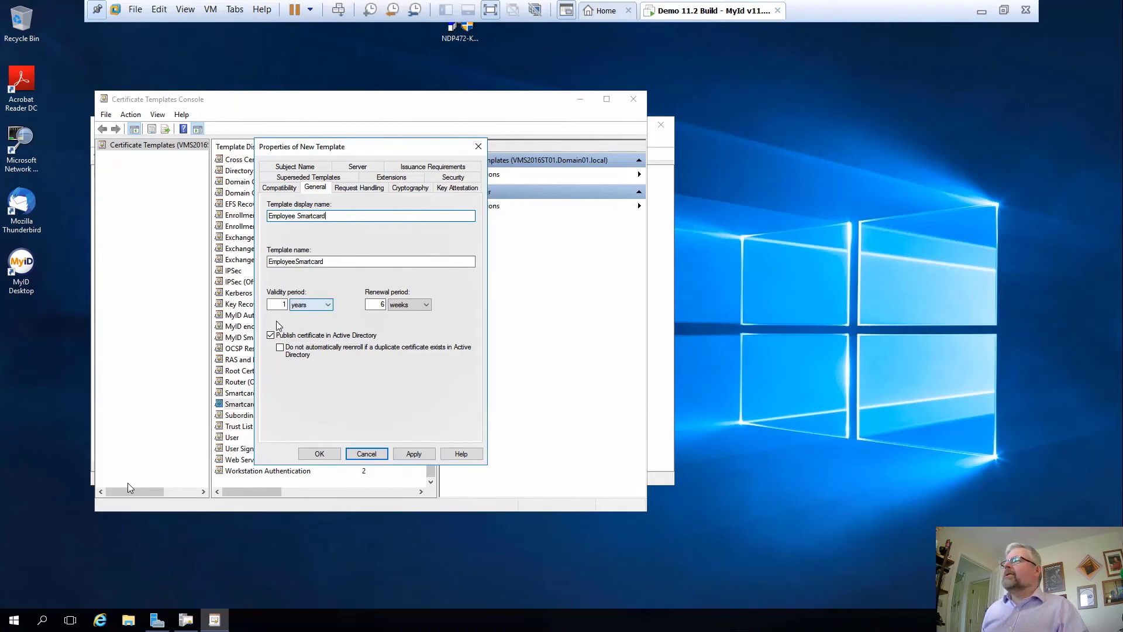
Set the new template's validity period to 3 years.
{"action": "left_click", "coordinate": [278, 304]}
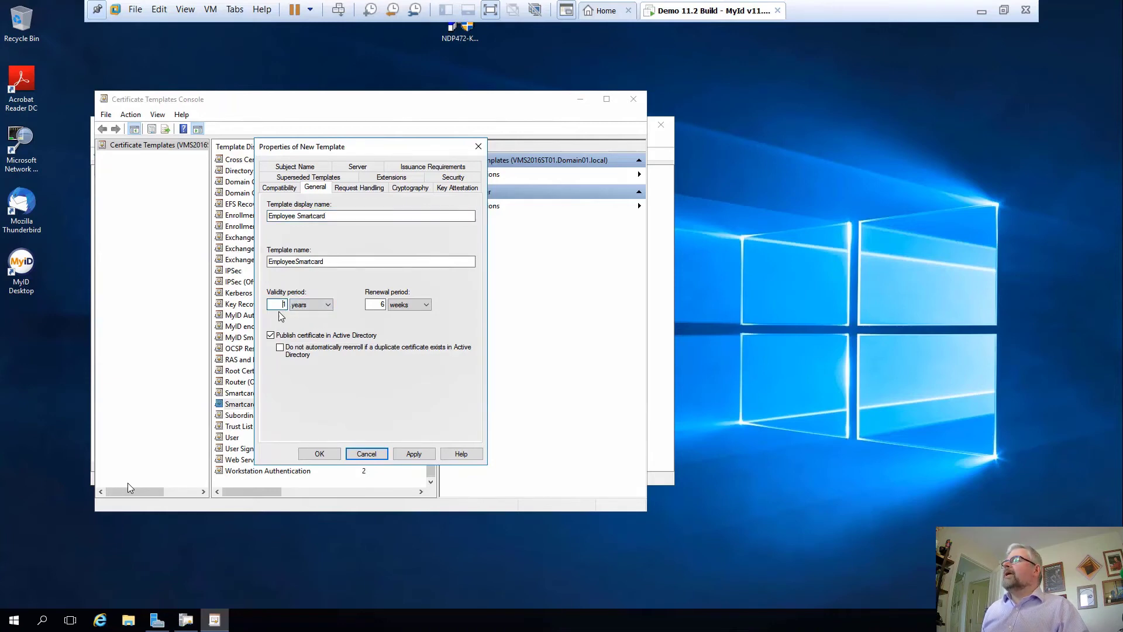
{"action": "key", "text": "BackSpace"}
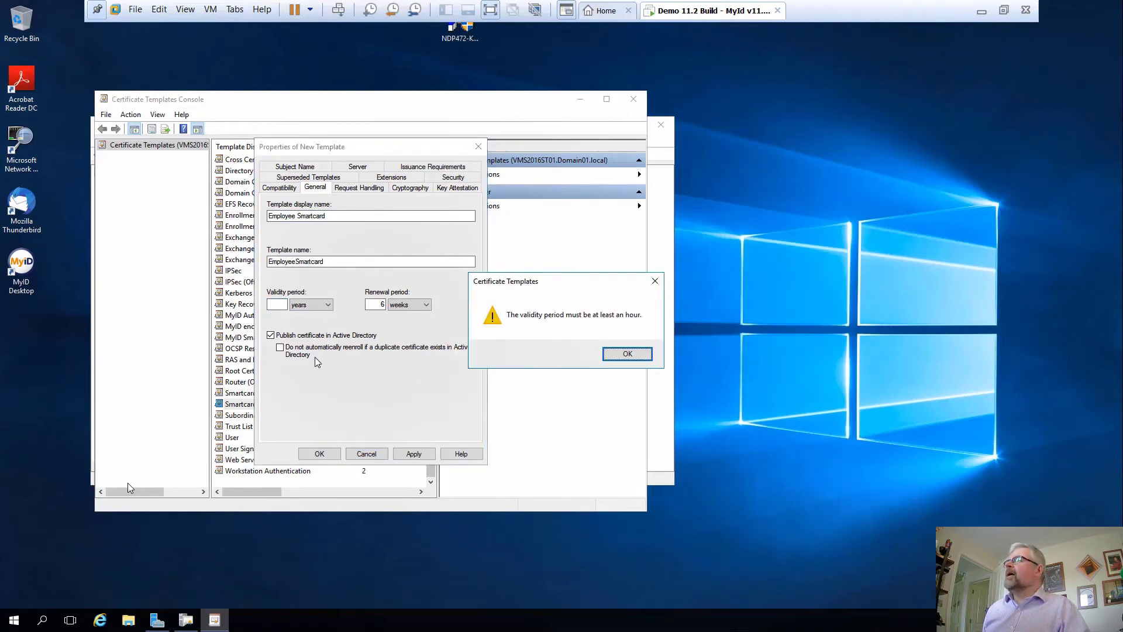
{"action": "left_click", "coordinate": [623, 355]}
{"action": "type", "text": "3"}
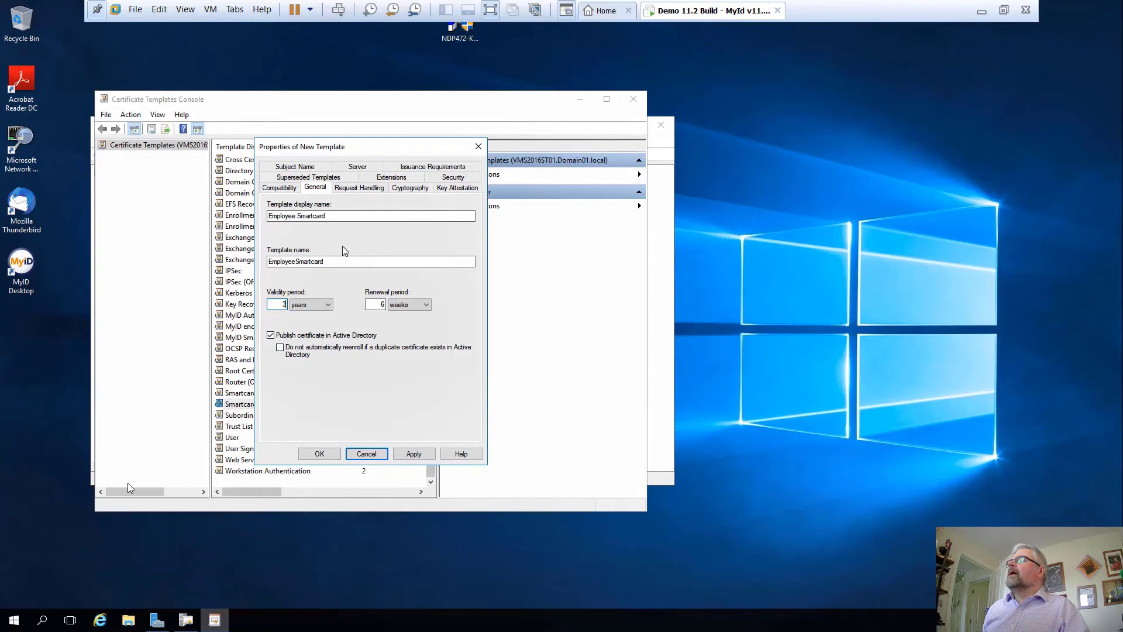
Review the new template's security permissions for My App and Domain Admins.
{"action": "left_click", "coordinate": [462, 177]}
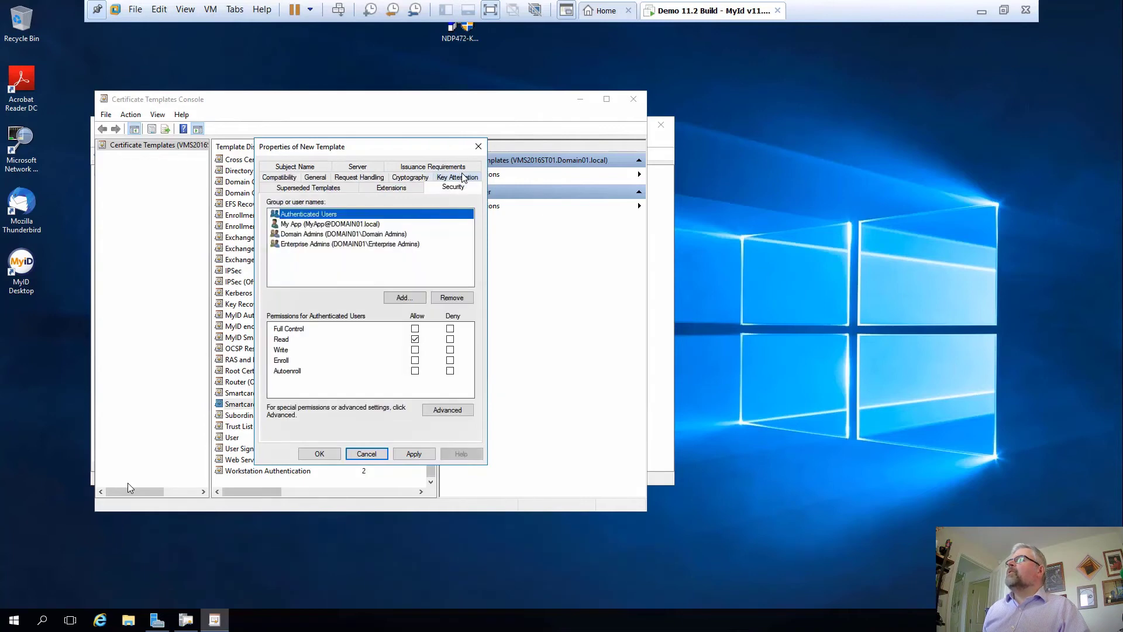
{"action": "left_click", "coordinate": [363, 224]}
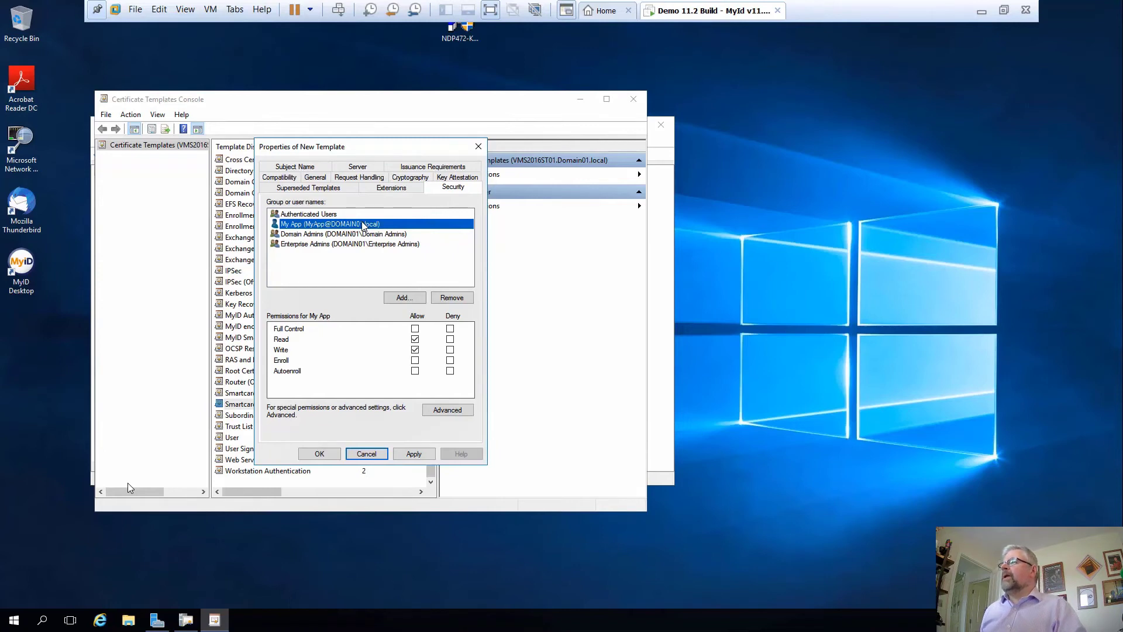
{"action": "left_click", "coordinate": [328, 233]}
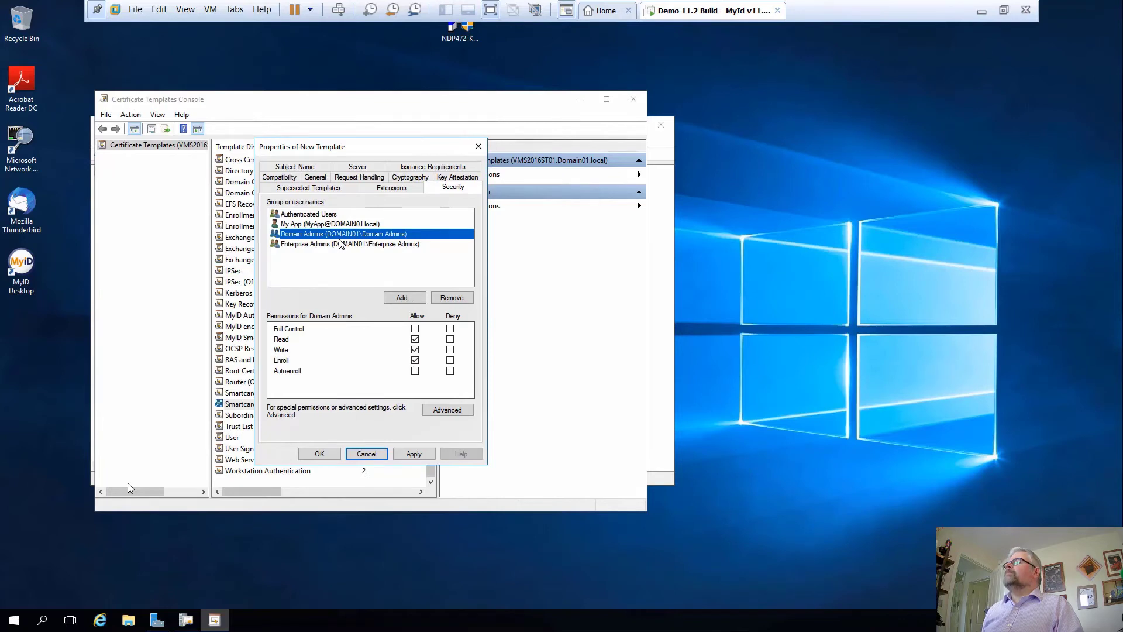
Require 1 authorized signature with the Certificate Request Agent application policy for enrollment, save the template and close the Certificate Templates Console.
{"action": "left_click", "coordinate": [403, 169]}
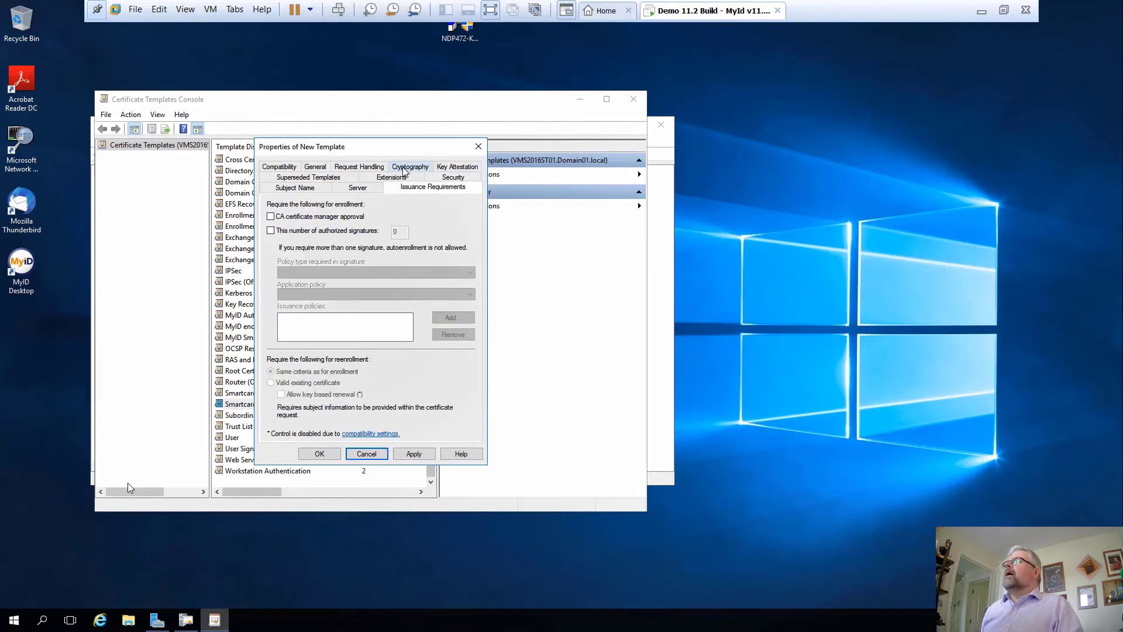
{"action": "left_click", "coordinate": [271, 231]}
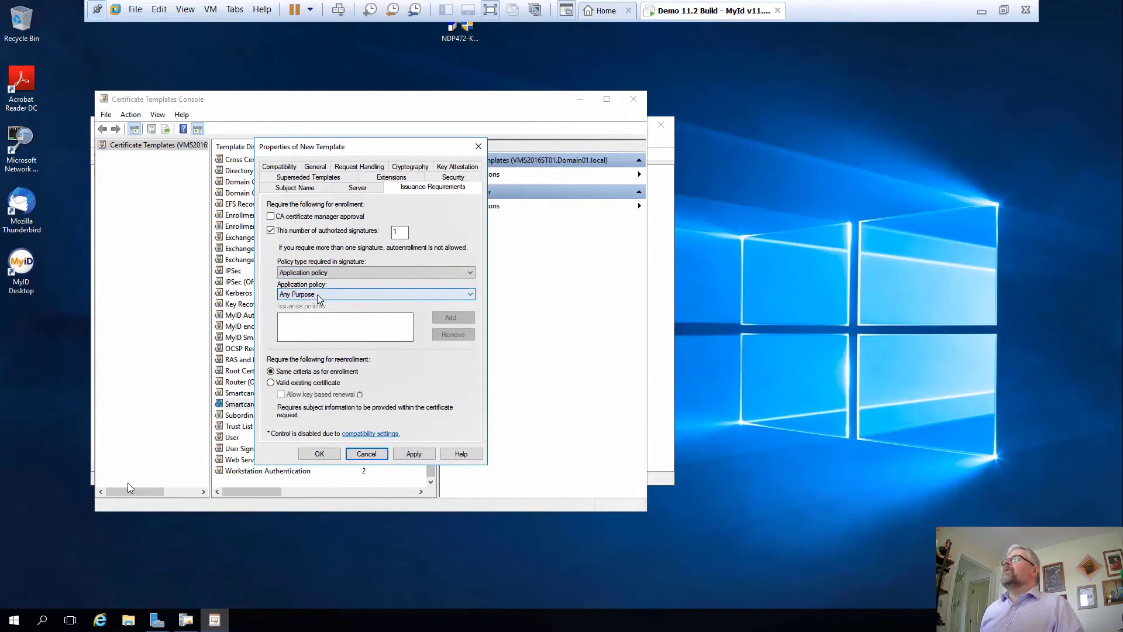
{"action": "left_click", "coordinate": [317, 294]}
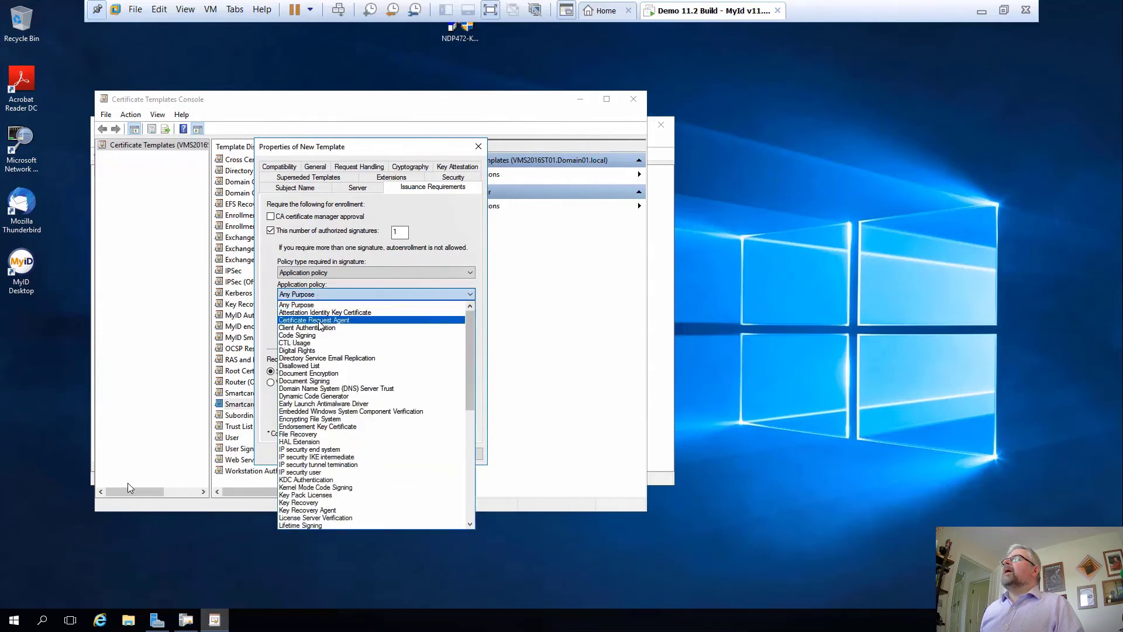
{"action": "left_click", "coordinate": [320, 320]}
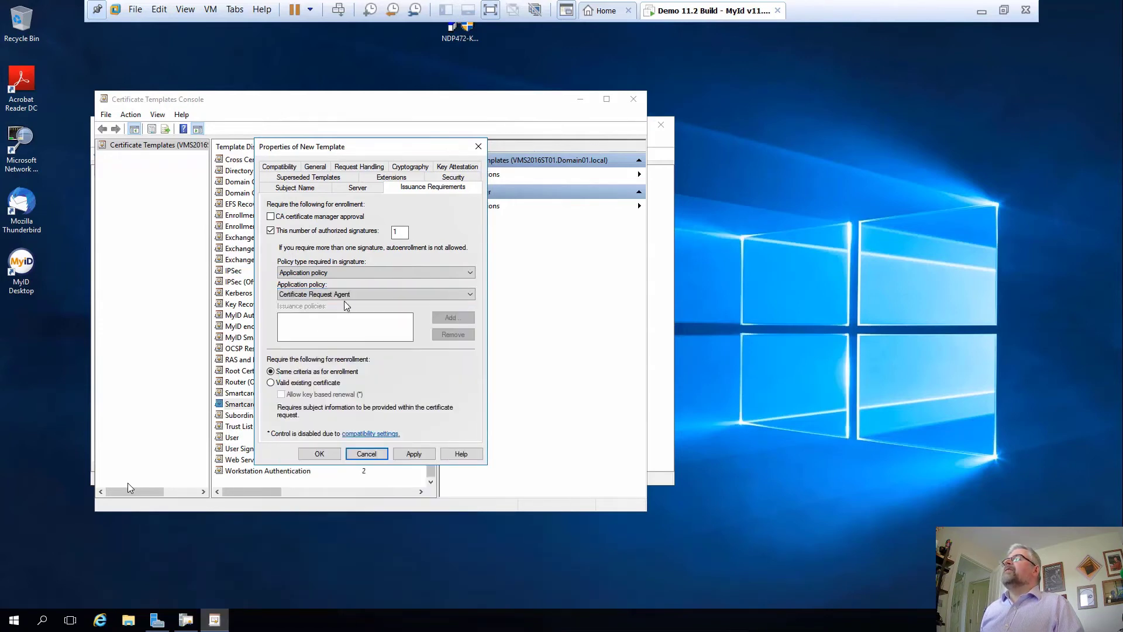
{"action": "left_click", "coordinate": [420, 457]}
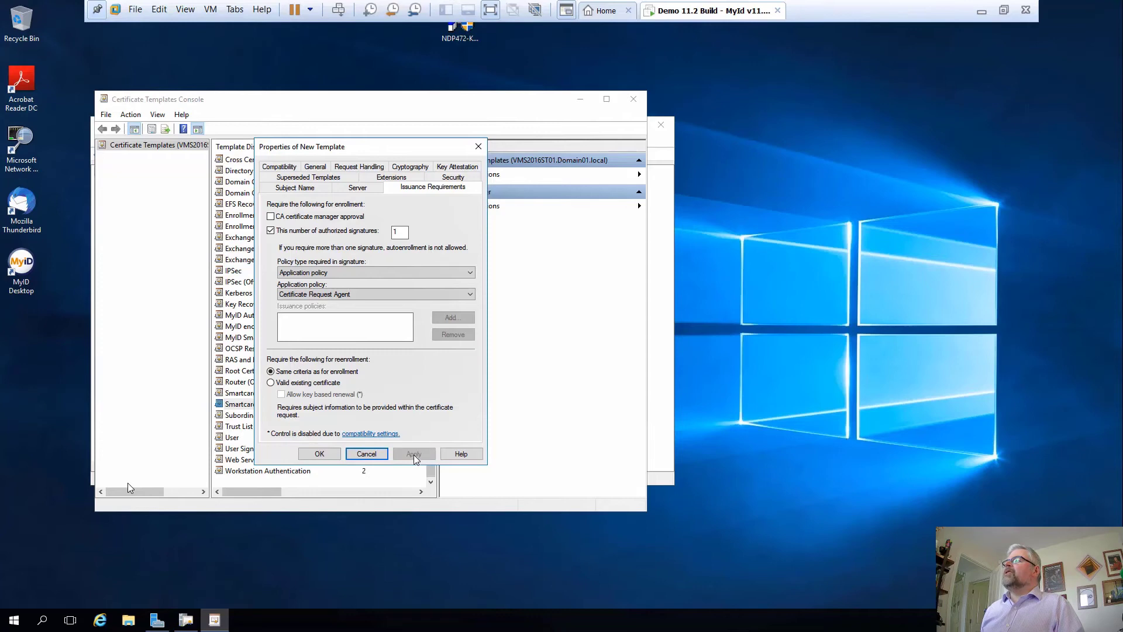
{"action": "left_click", "coordinate": [319, 454]}
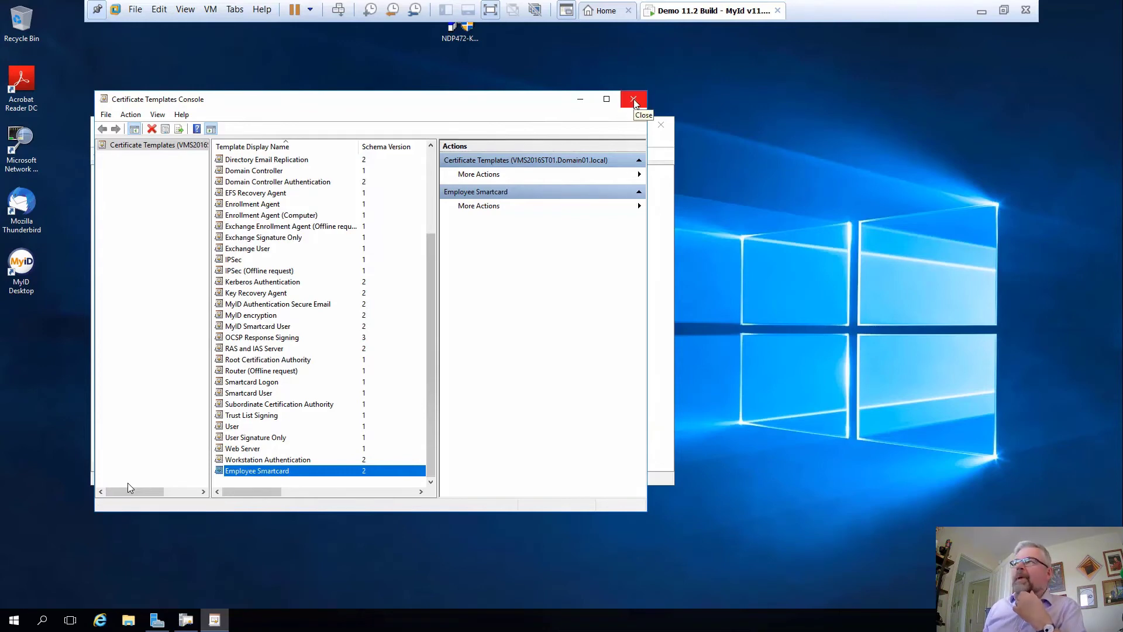
{"action": "left_click", "coordinate": [634, 100]}
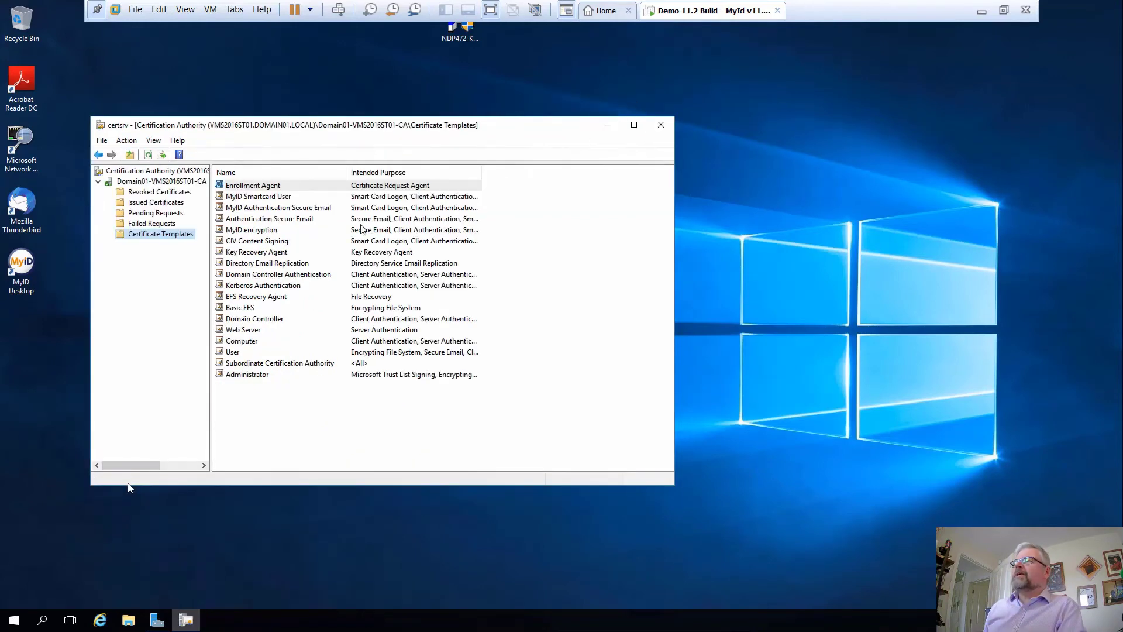
Enable the Employee Smartcard template for issuance on the Domain01-VMS2016ST01-CA certification authority.
{"action": "right_click", "coordinate": [175, 238]}
{"action": "mouse_move", "coordinate": [207, 260]}
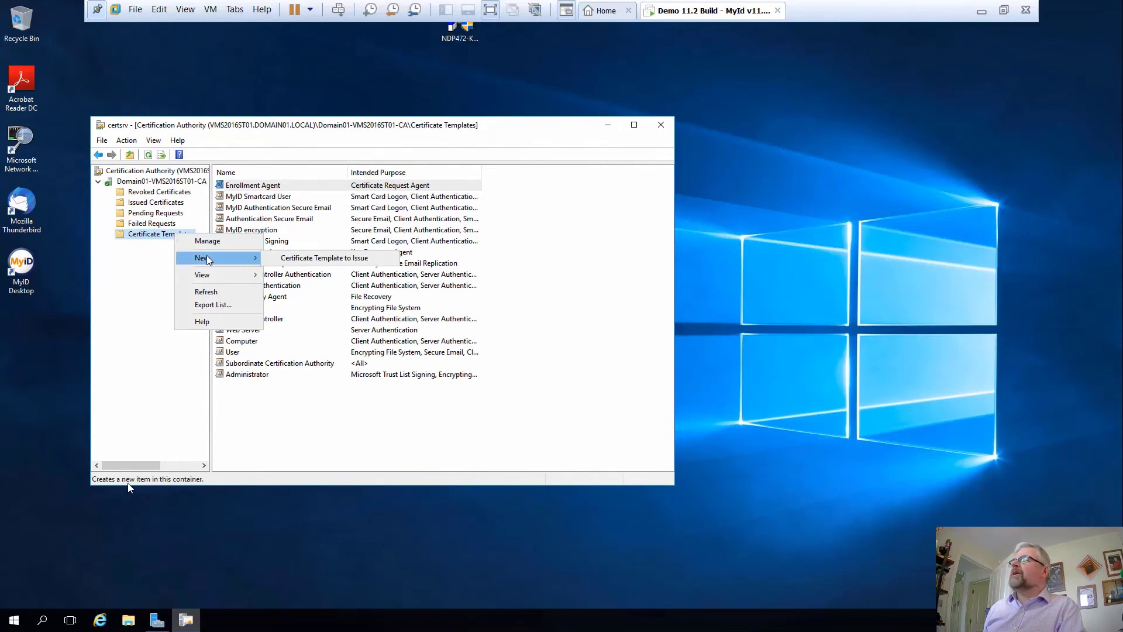
{"action": "left_click", "coordinate": [302, 257]}
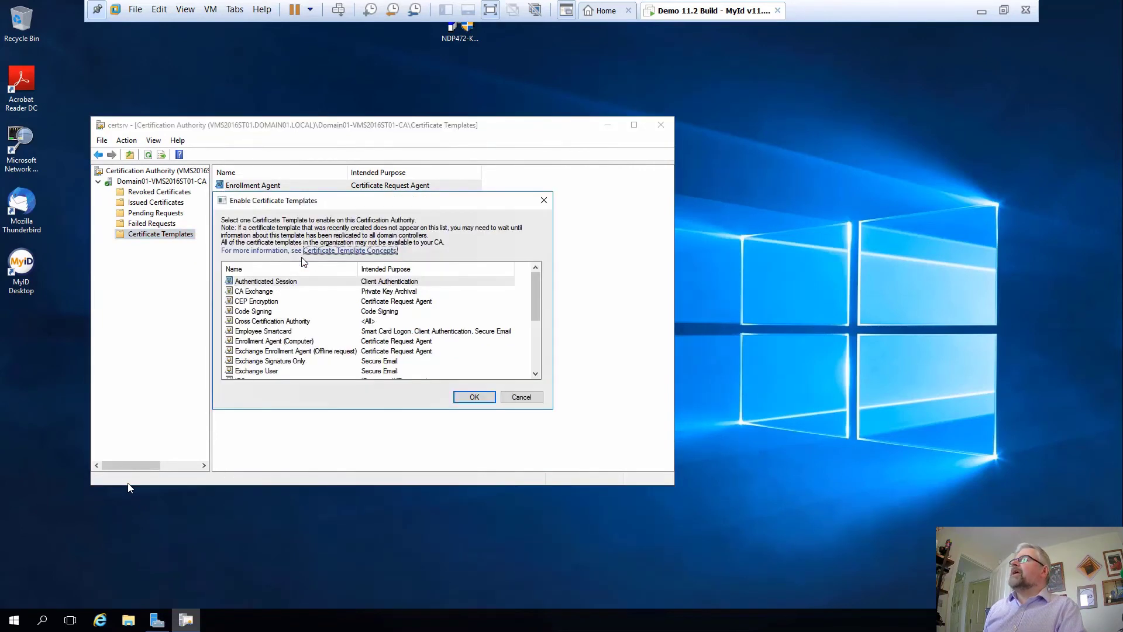
{"action": "left_click", "coordinate": [294, 333]}
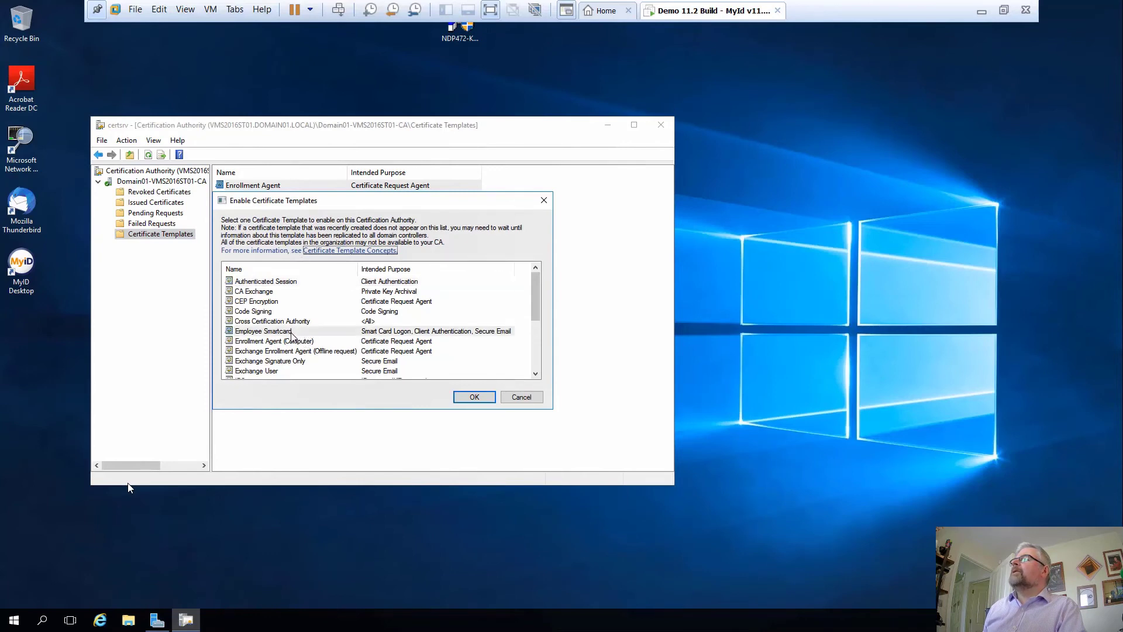
{"action": "left_click", "coordinate": [471, 397]}
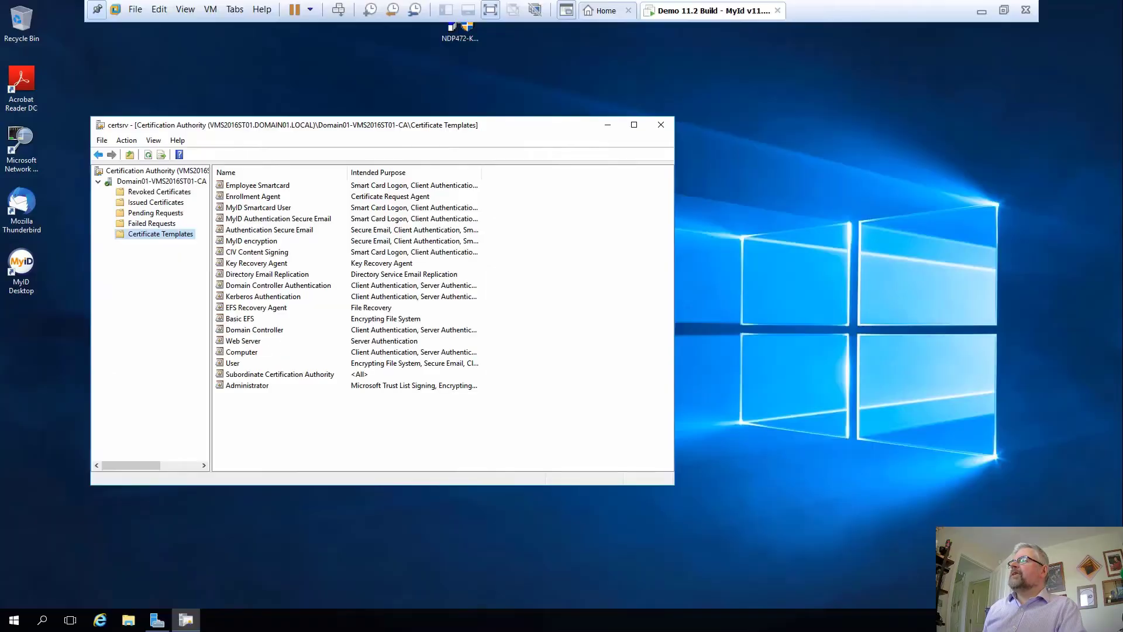
{"action": "left_click", "coordinate": [222, 229]}
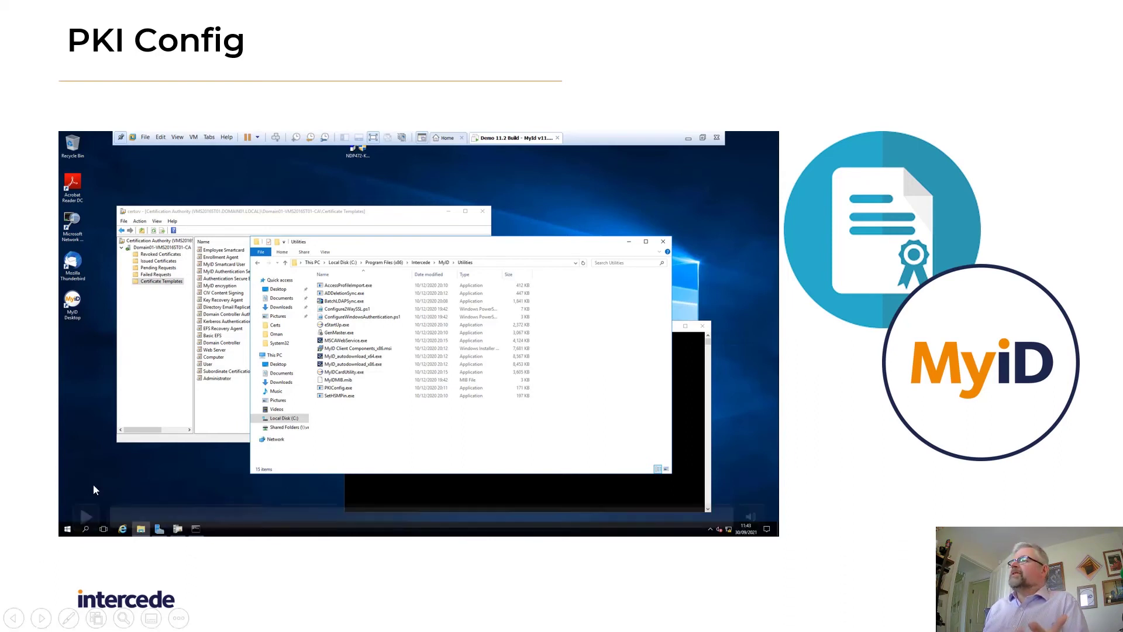
{"action": "left_click", "coordinate": [87, 516]}
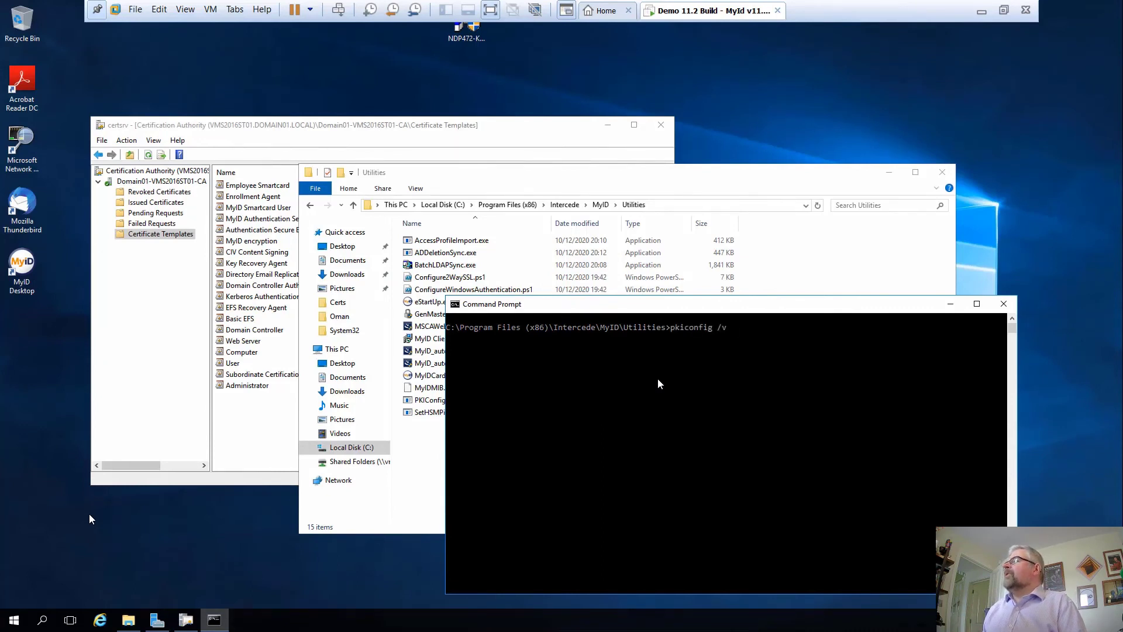
Run pkiconfig with the /verbose option from the MyID Utilities folder in the Command Prompt.
{"action": "type", "text": "bose"}
{"action": "key", "text": "Return"}
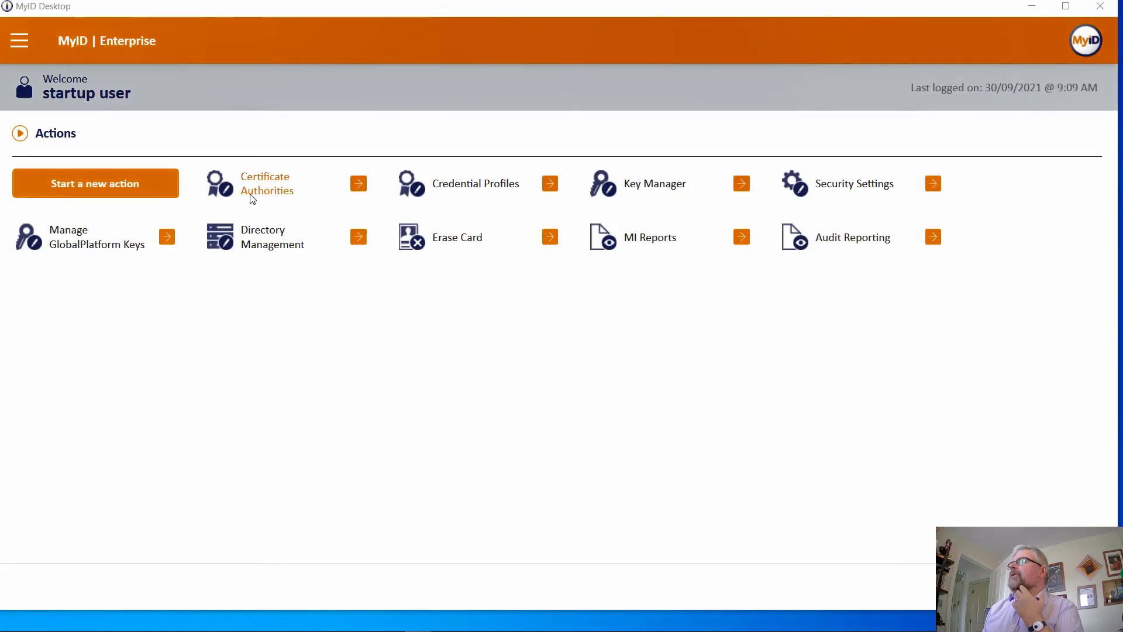
Switch to MyID Desktop and review the certificate policies listed for the MYIDCA and Domain01-VMS2016ST01-CA certificate authorities.
{"action": "left_click", "coordinate": [253, 188]}
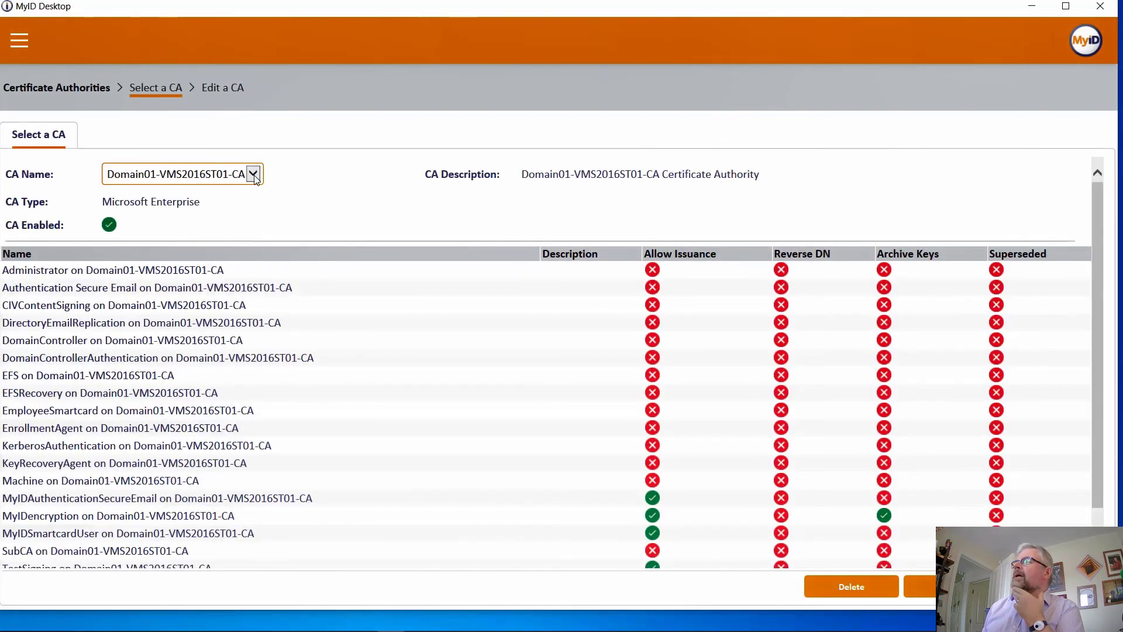
{"action": "left_click", "coordinate": [252, 174]}
{"action": "left_click", "coordinate": [236, 186]}
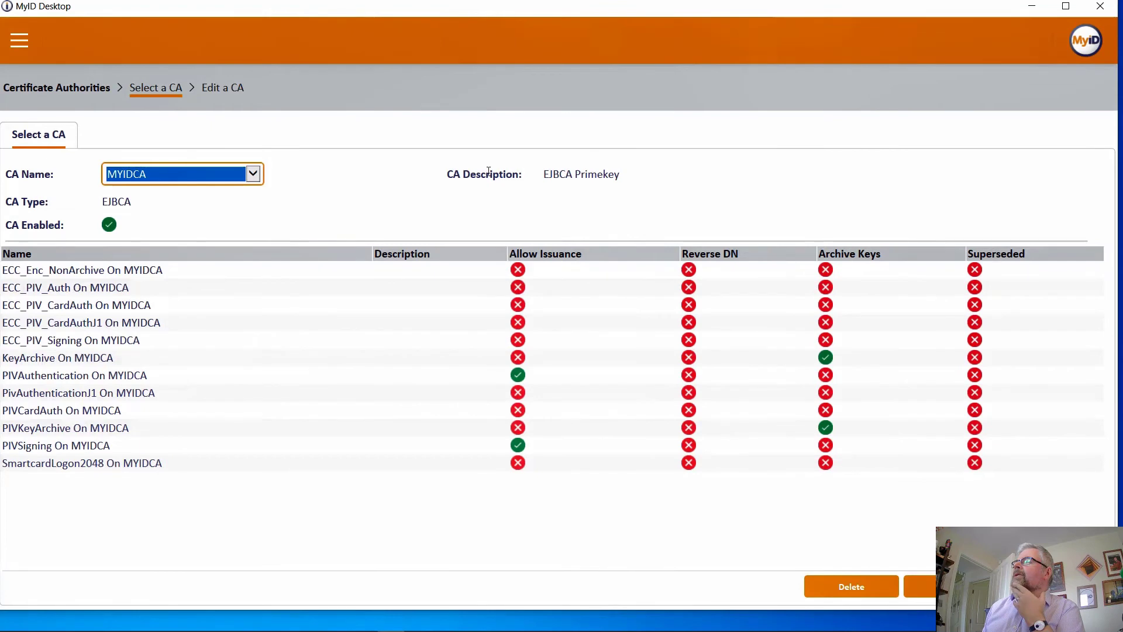
{"action": "left_click", "coordinate": [252, 177]}
{"action": "left_click", "coordinate": [228, 161]}
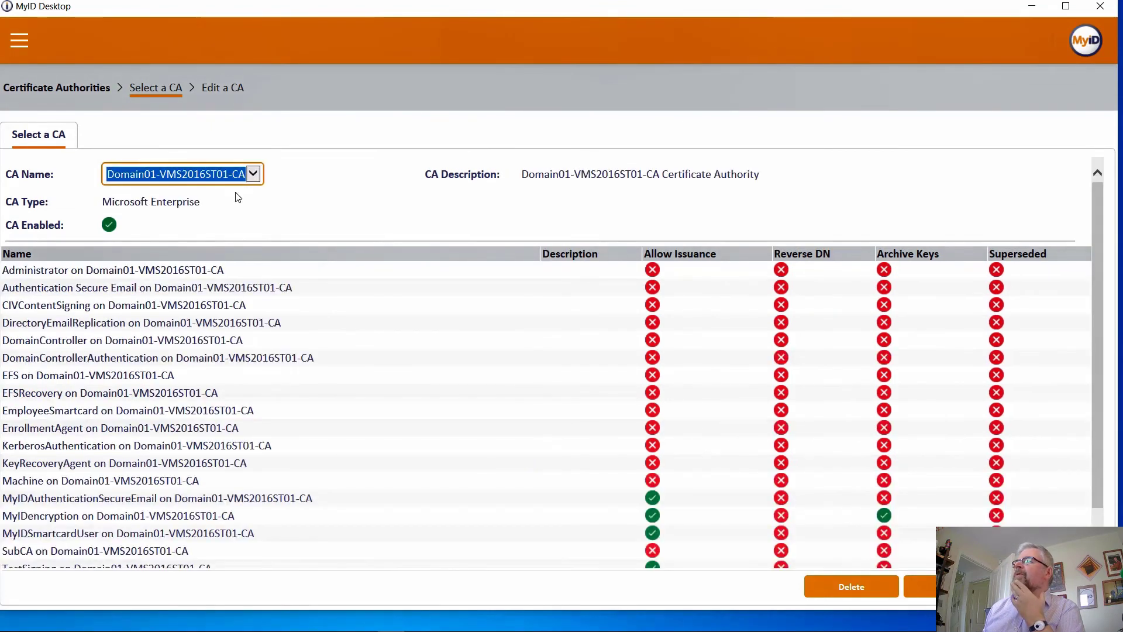
{"action": "scroll", "coordinate": [506, 381], "scroll_direction": "down", "scroll_amount": 1}
{"action": "scroll", "coordinate": [328, 440], "scroll_direction": "up", "scroll_amount": 1}
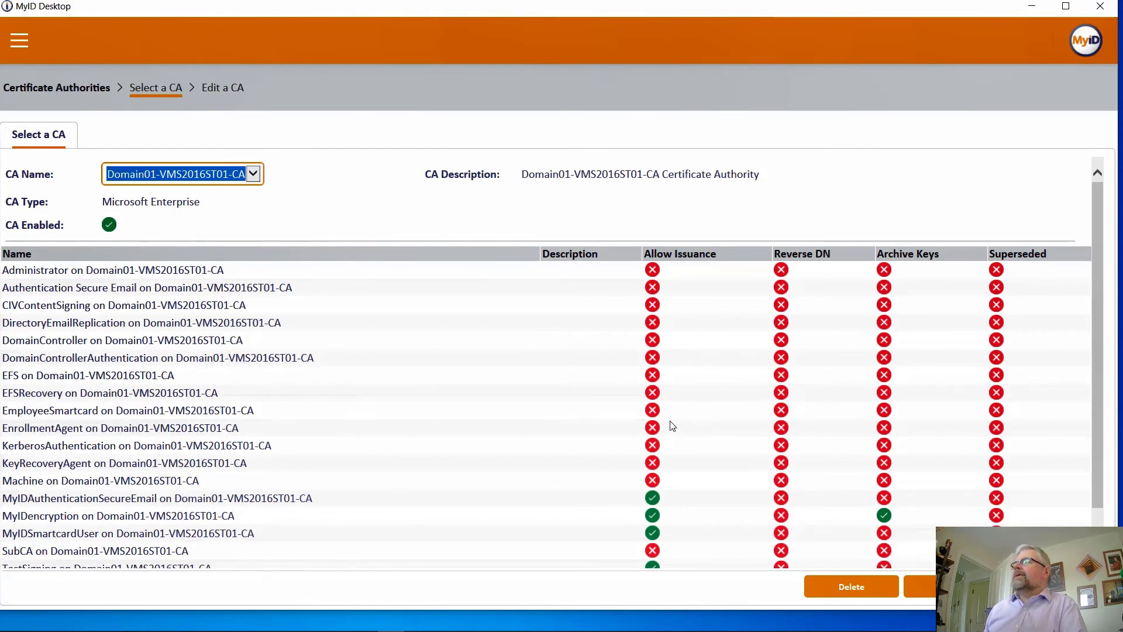
Open Domain01-VMS2016ST01-CA for editing, try to disable the CA and cancel that change.
{"action": "left_click", "coordinate": [954, 586]}
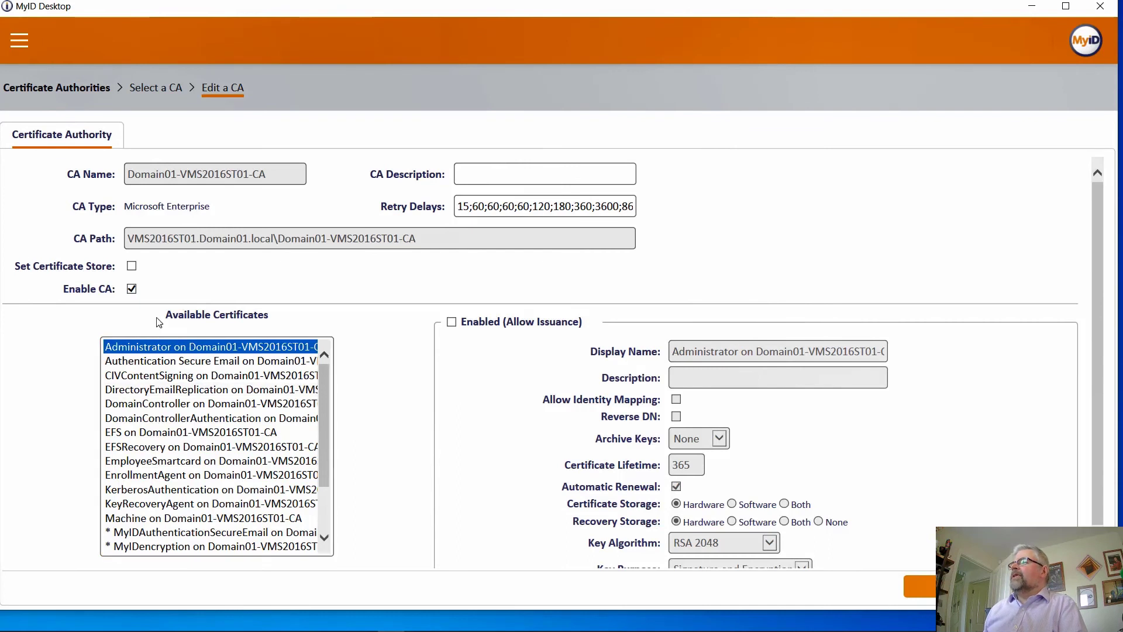
{"action": "left_click", "coordinate": [132, 289]}
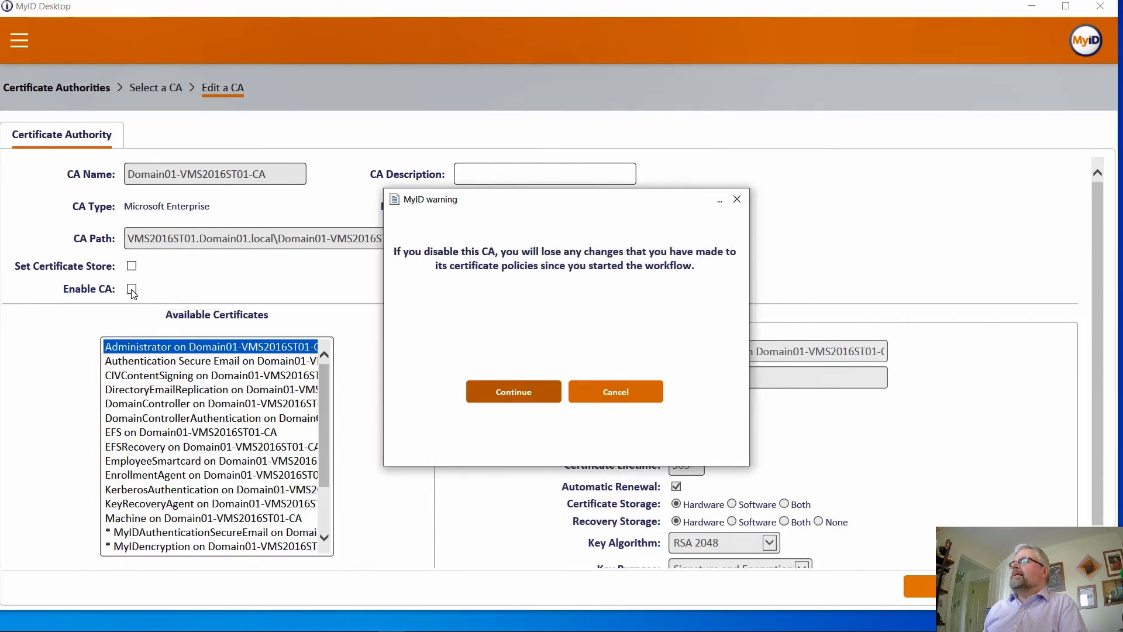
{"action": "left_click", "coordinate": [621, 393]}
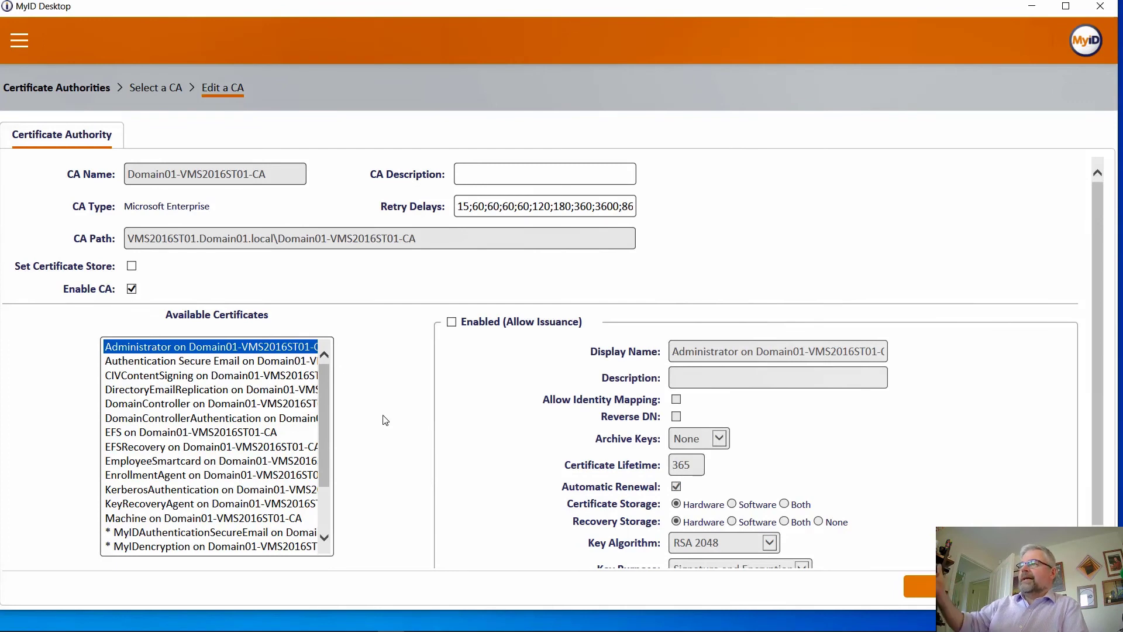
Allow issuance of the EmployeeSmartcard certificate policy and set its certificate lifetime to 1085.
{"action": "left_click", "coordinate": [232, 463]}
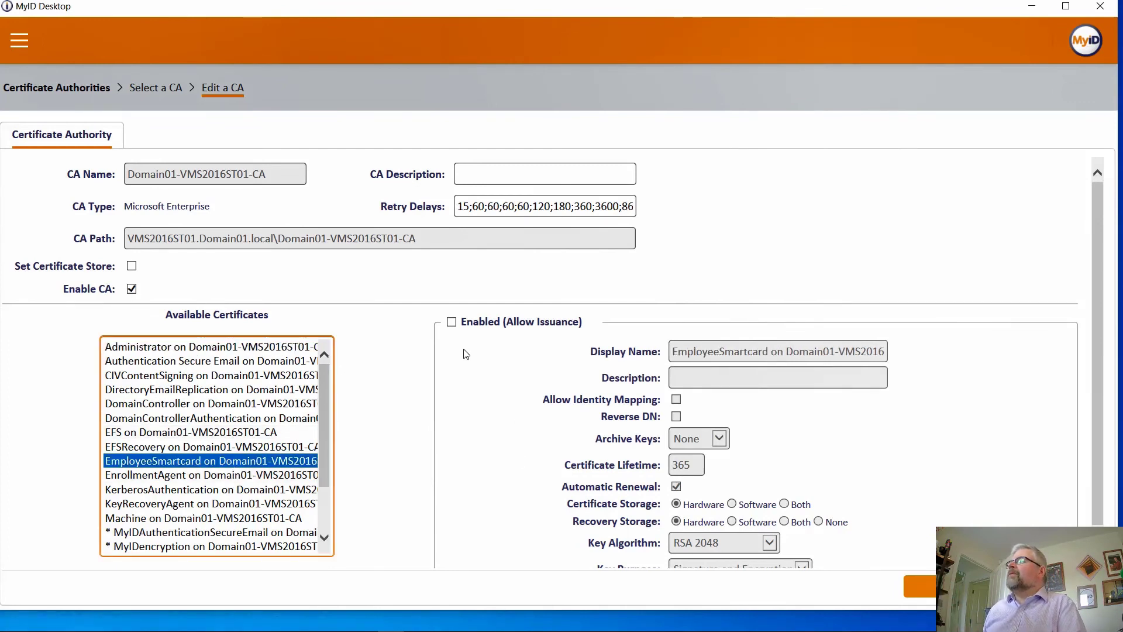
{"action": "left_click", "coordinate": [451, 322]}
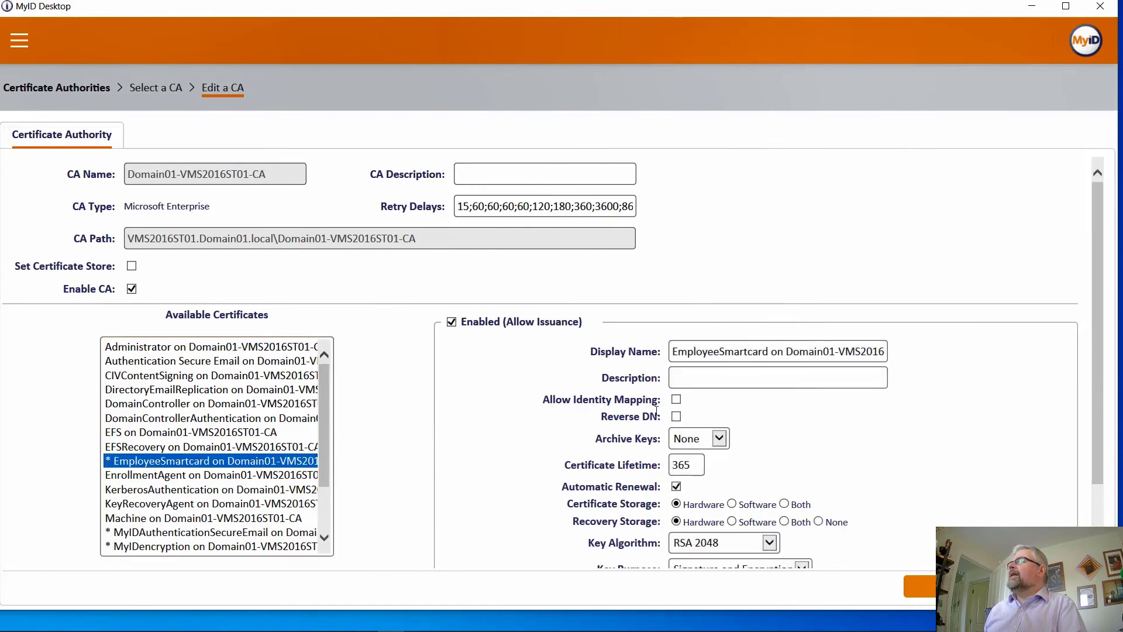
{"action": "left_click", "coordinate": [655, 469]}
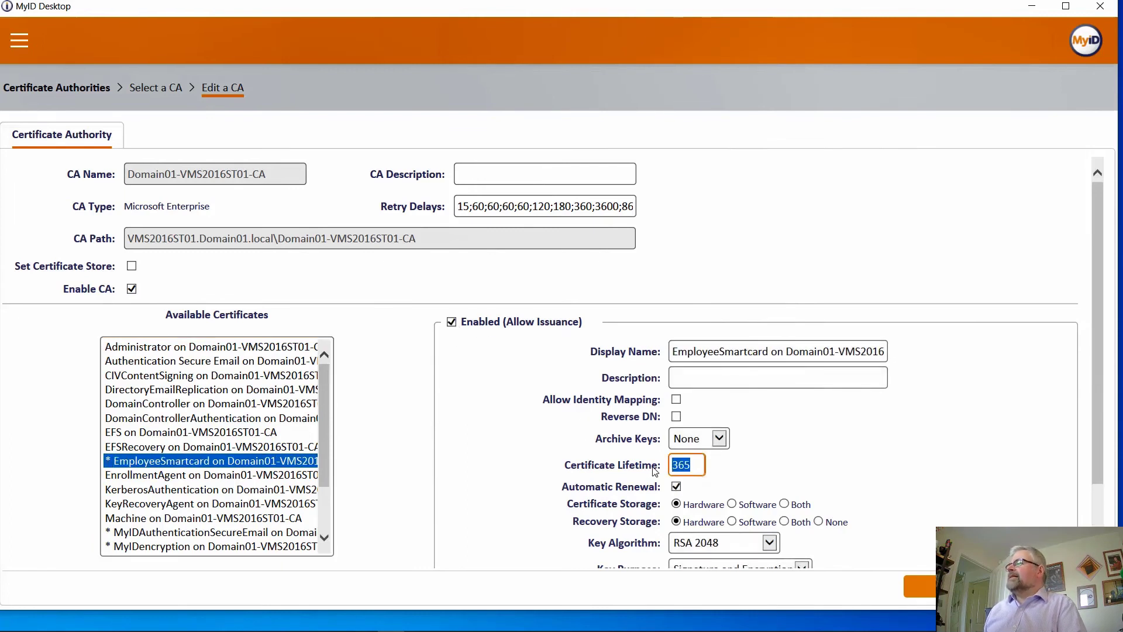
{"action": "type", "text": "1085"}
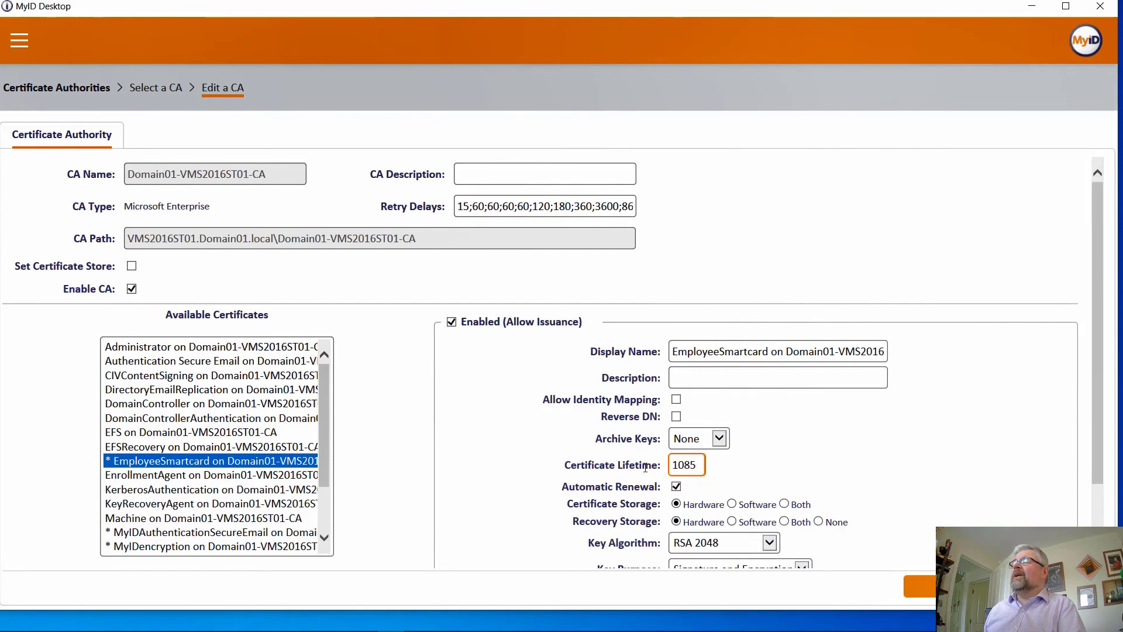
Correct the EmployeeSmartcard policy's certificate lifetime to 1095 and save the certificate authority changes.
{"action": "key", "text": "BackSpace"}
{"action": "key", "text": "BackSpace"}
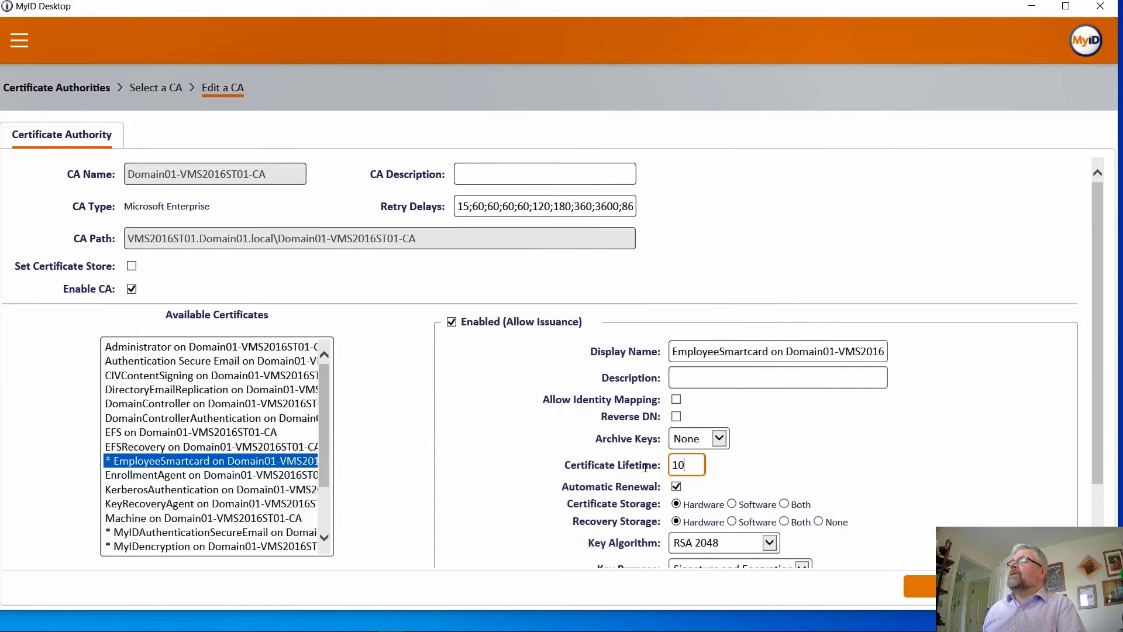
{"action": "type", "text": "95"}
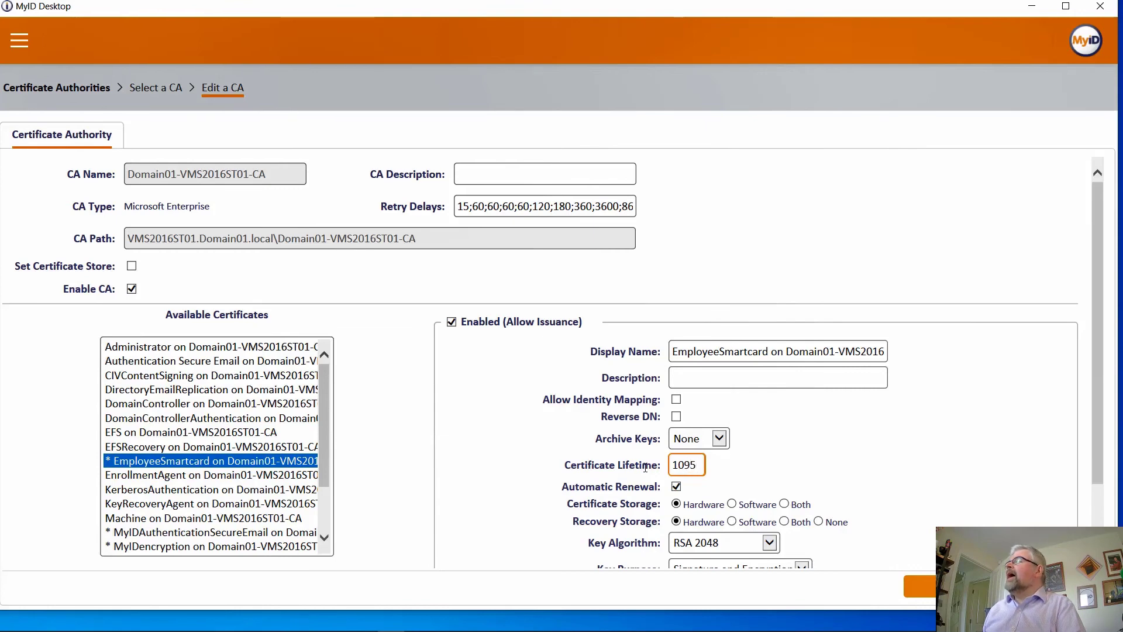
{"action": "left_click", "coordinate": [812, 459]}
{"action": "scroll", "coordinate": [811, 460], "scroll_direction": "down", "scroll_amount": 1}
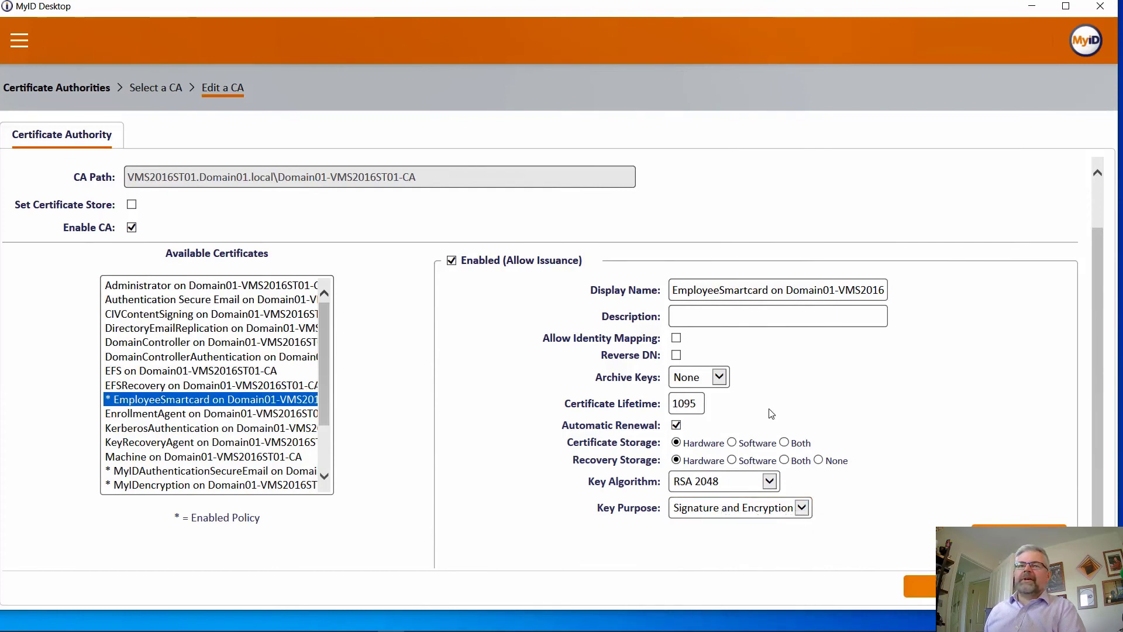
{"action": "scroll", "coordinate": [849, 471], "scroll_direction": "down", "scroll_amount": 1}
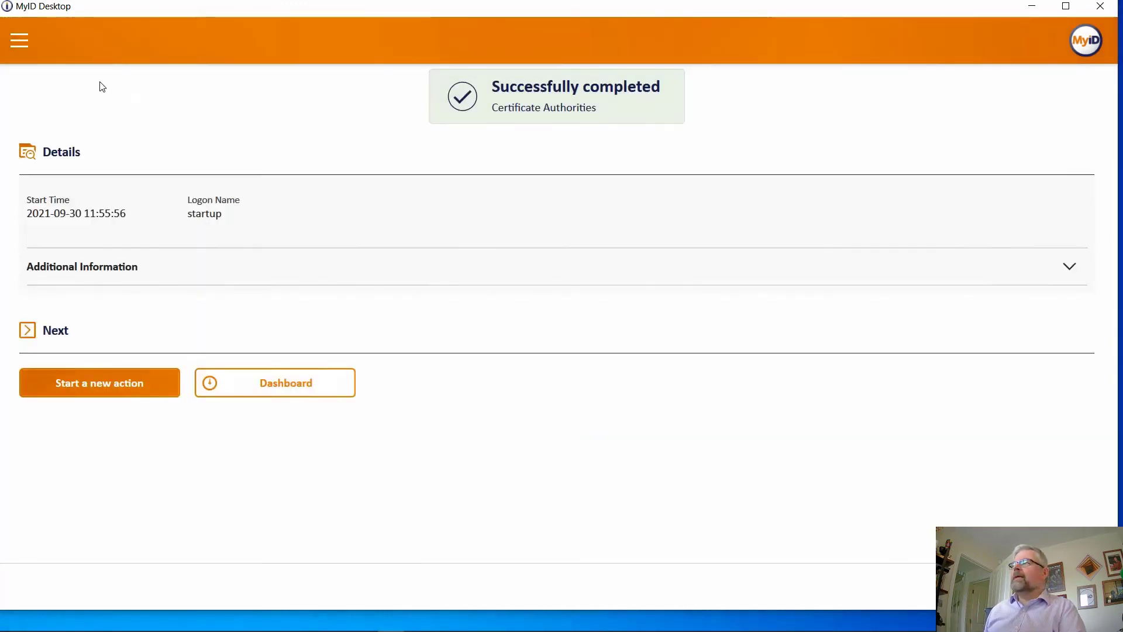
Modify the Device Identity (only) credential profile, adding the EmployeeSmartcard on Domain01-VMS2016ST01-CA certificate to its required certificates.
{"action": "left_click", "coordinate": [19, 44]}
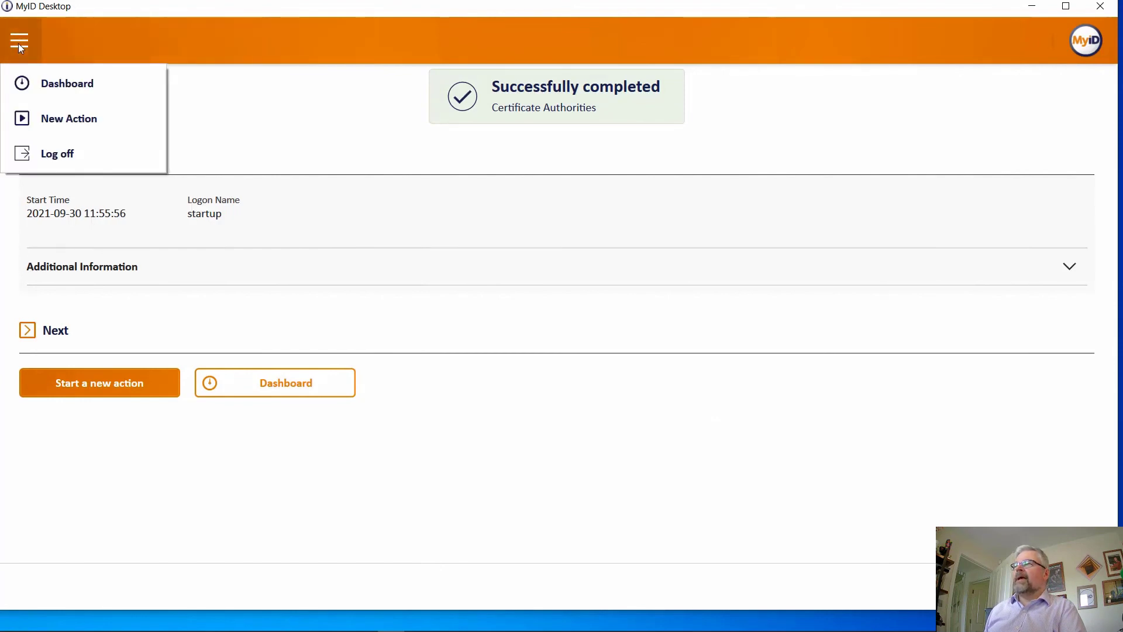
{"action": "left_click", "coordinate": [52, 82]}
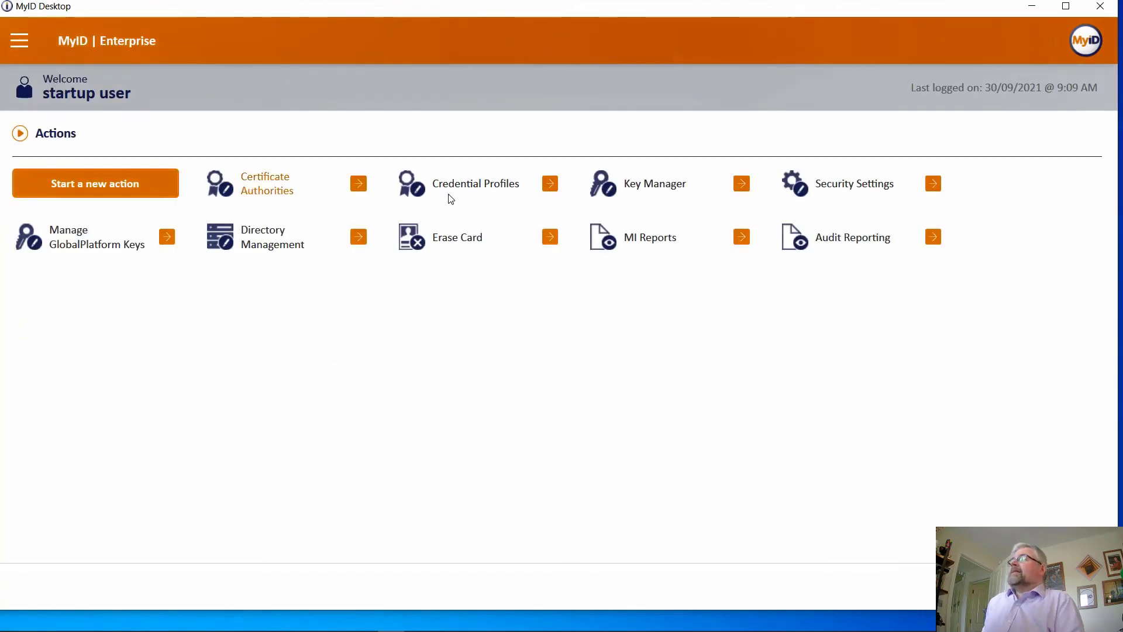
{"action": "left_click", "coordinate": [464, 188]}
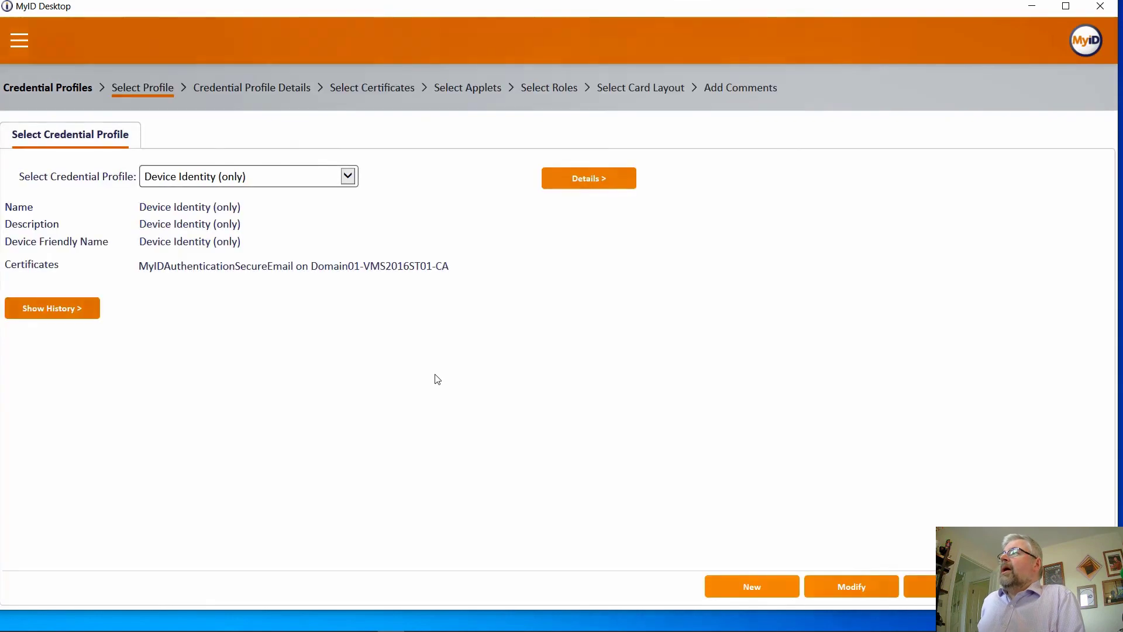
{"action": "left_click", "coordinate": [852, 587]}
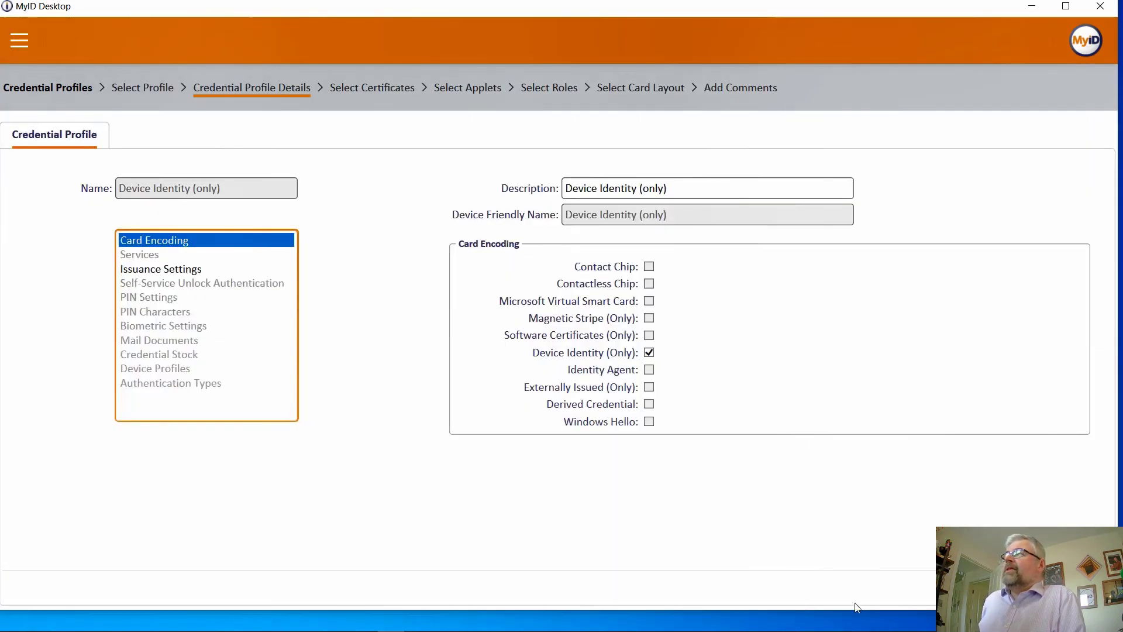
{"action": "left_click", "coordinate": [1074, 588]}
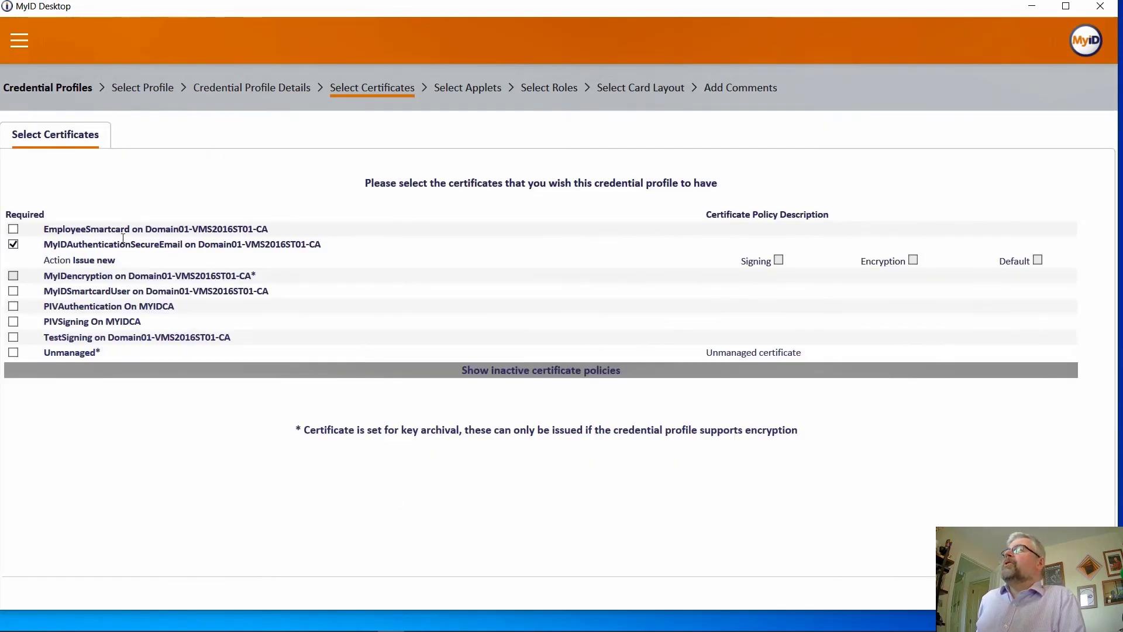
{"action": "left_click", "coordinate": [13, 229]}
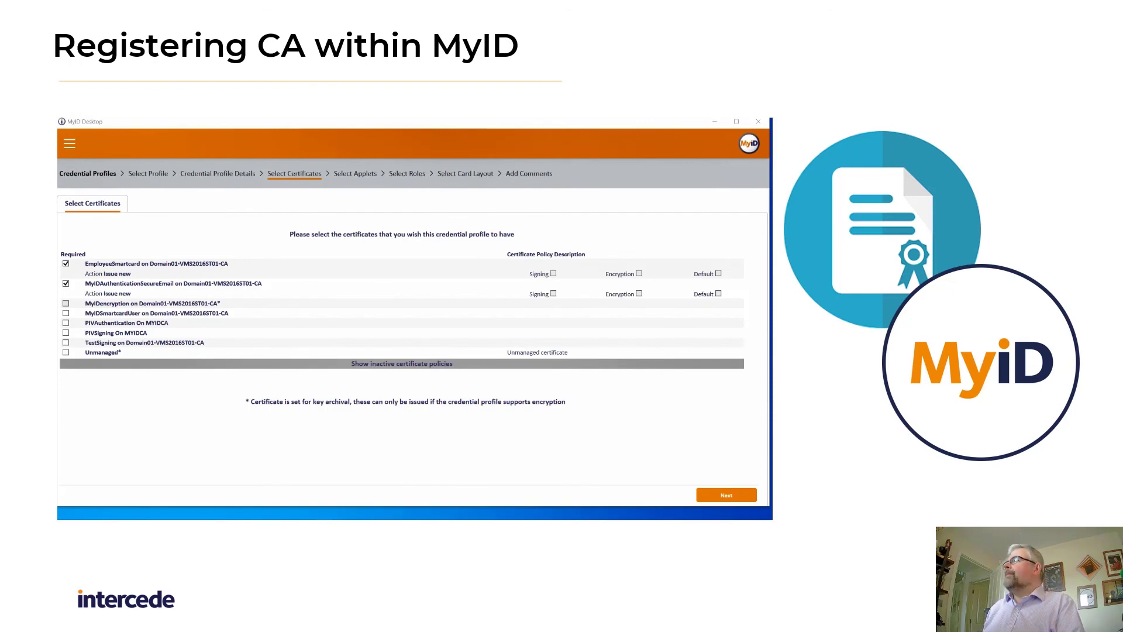
{"action": "key", "text": "Right"}
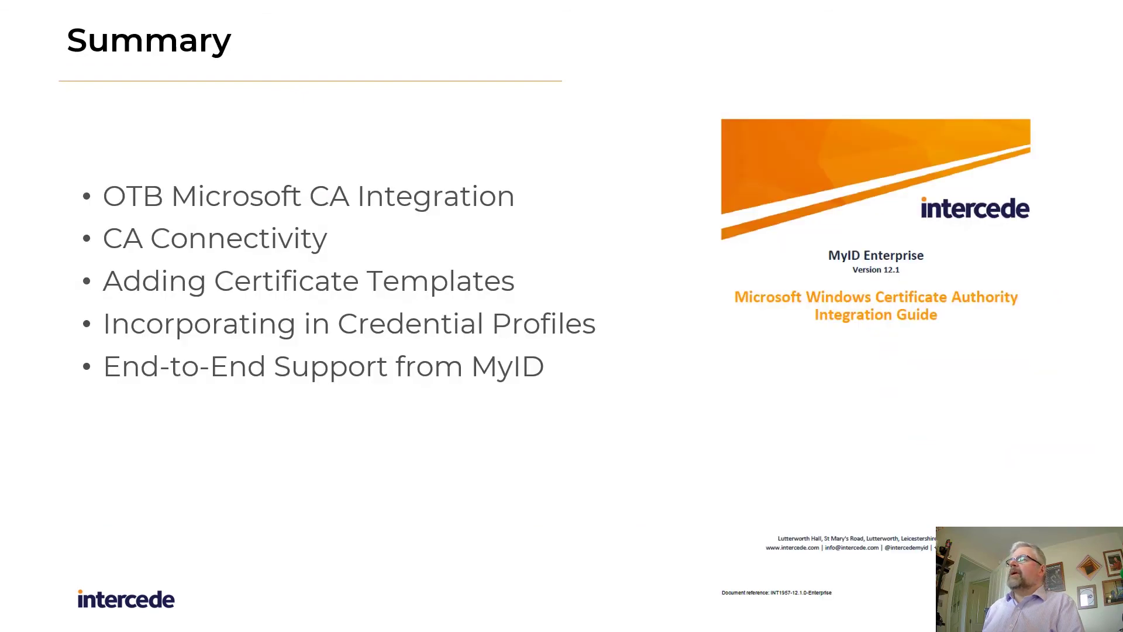